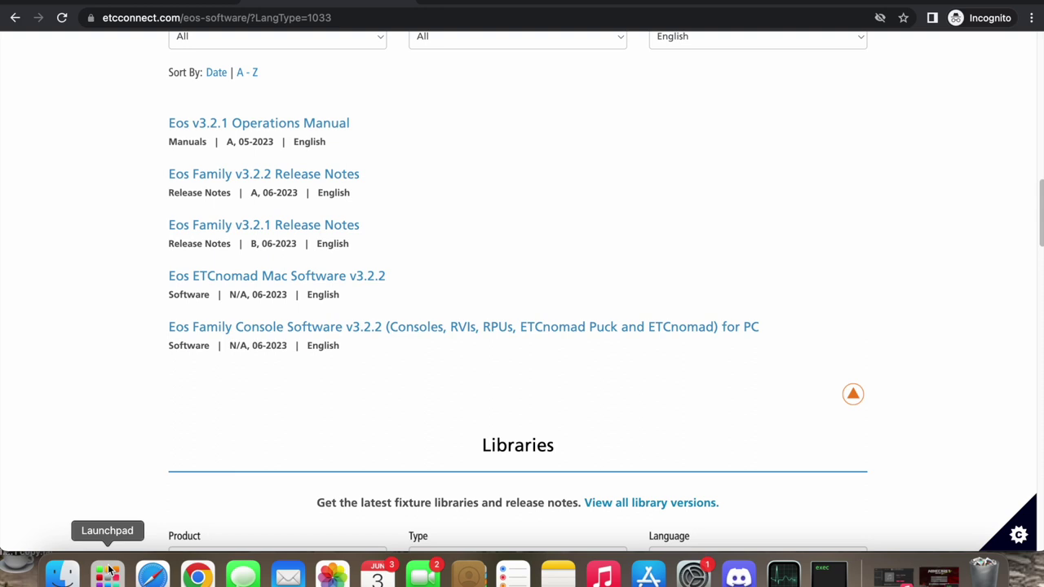
Leave the Eos downloads page and open Launchpad to see the installed Mac applications.
{"action": "left_click", "coordinate": [108, 574]}
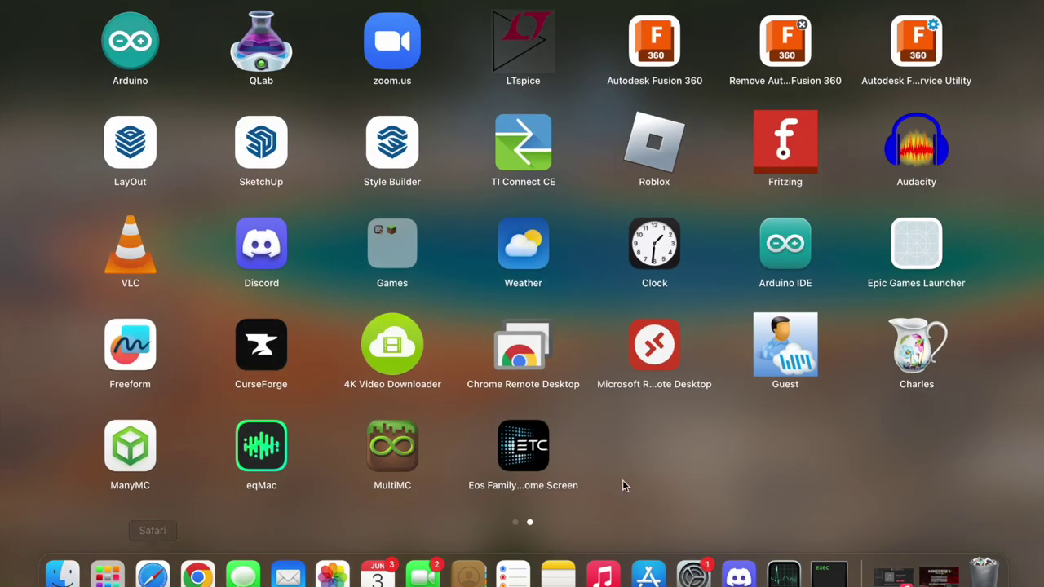
Launch Eos Family (ETCnomad Shell) from Launchpad, then bring the Minecraft title screen forward.
{"action": "scroll", "coordinate": [638, 480], "scroll_direction": "up", "scroll_amount": 2}
{"action": "scroll", "coordinate": [638, 476], "scroll_direction": "down", "scroll_amount": 2}
{"action": "left_click", "coordinate": [530, 453]}
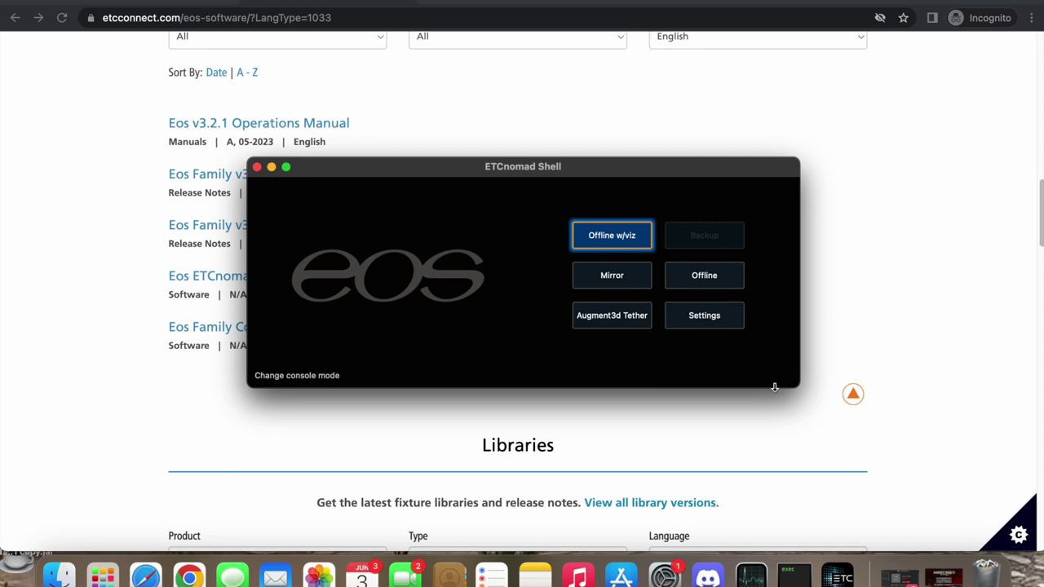
{"action": "left_click", "coordinate": [781, 579]}
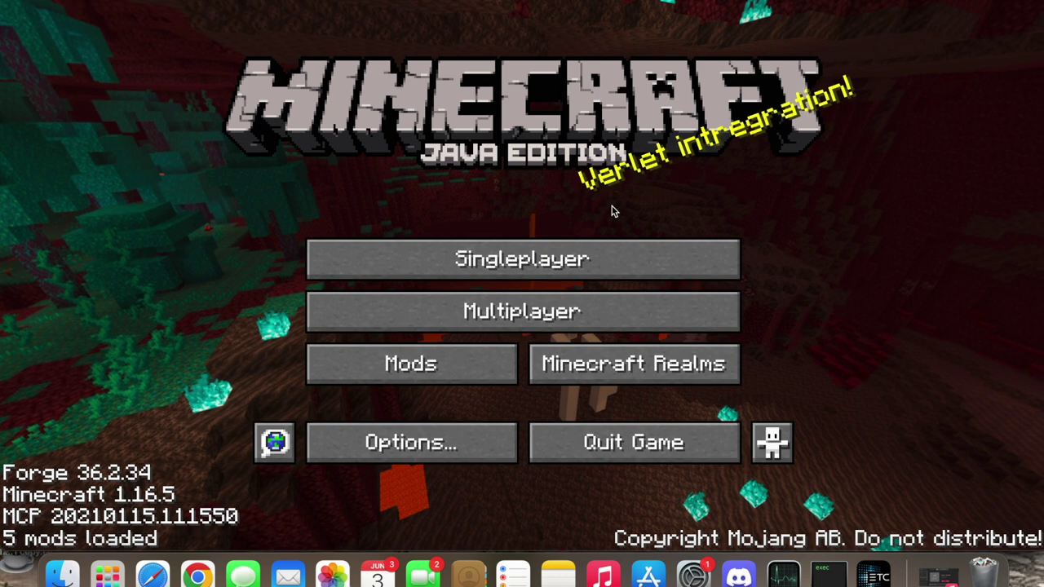
Create and enter a new singleplayer world: Creative mode, Peaceful difficulty, Superflat world type.
{"action": "left_click", "coordinate": [567, 263]}
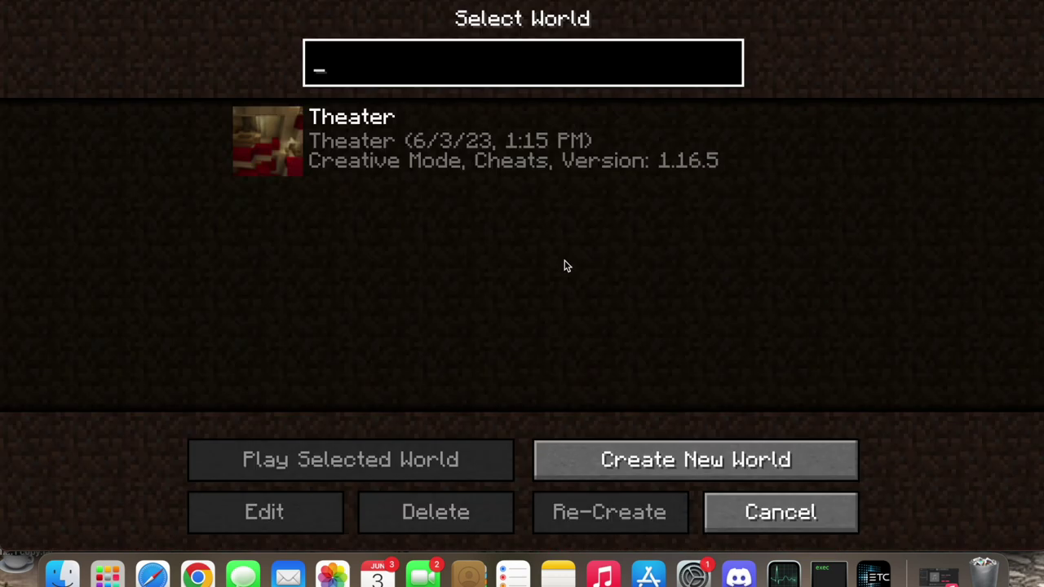
{"action": "left_click", "coordinate": [715, 462]}
{"action": "left_click", "coordinate": [334, 242]}
{"action": "left_click", "coordinate": [395, 234]}
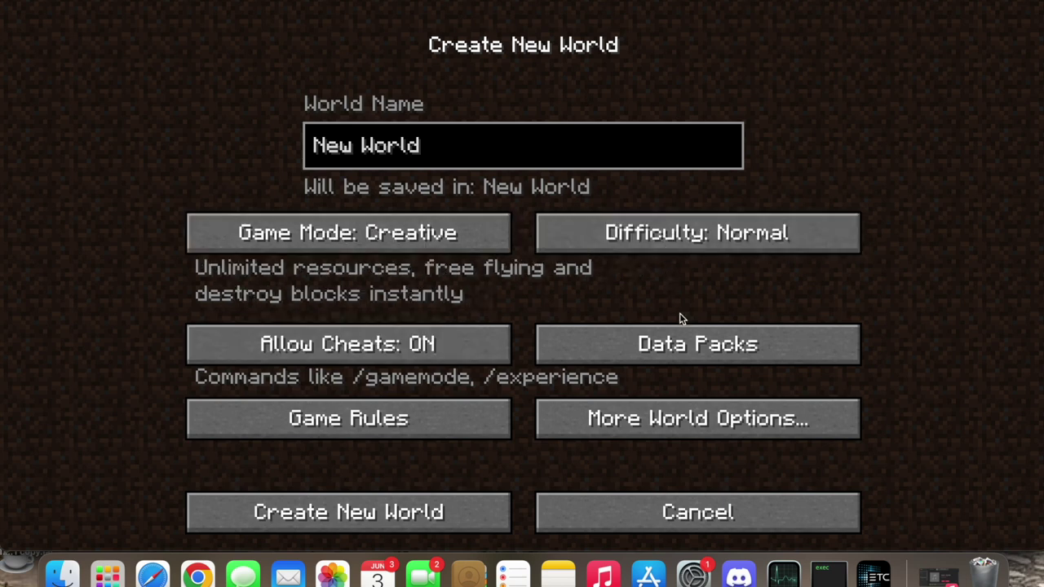
{"action": "left_click", "coordinate": [658, 241]}
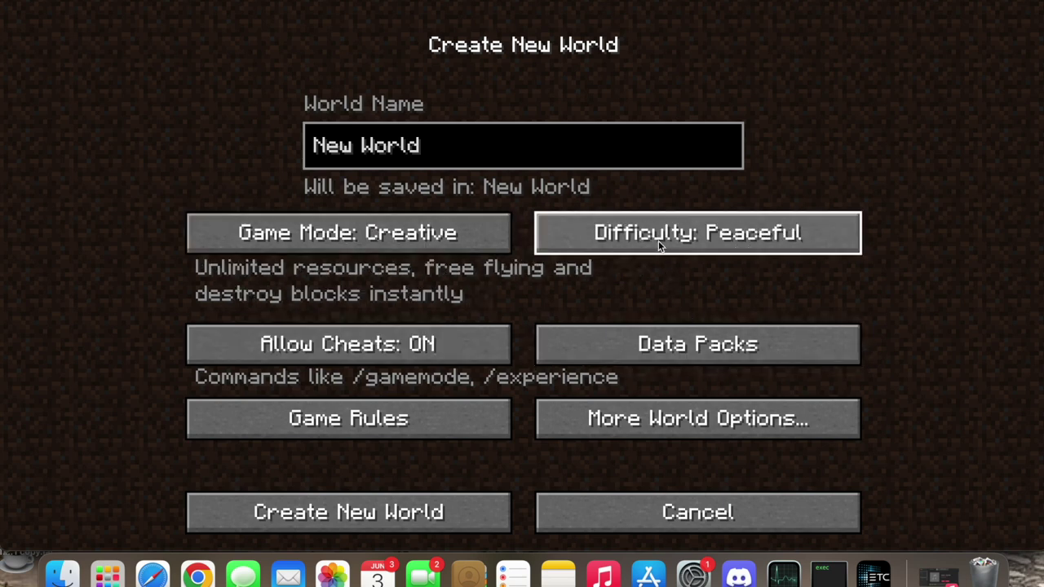
{"action": "left_click", "coordinate": [698, 420]}
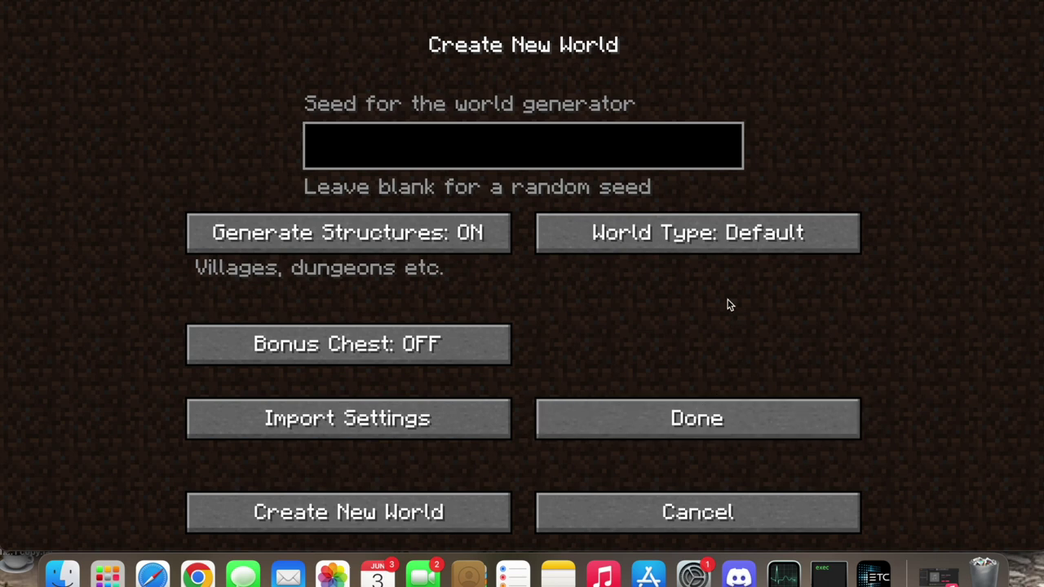
{"action": "left_click", "coordinate": [609, 249]}
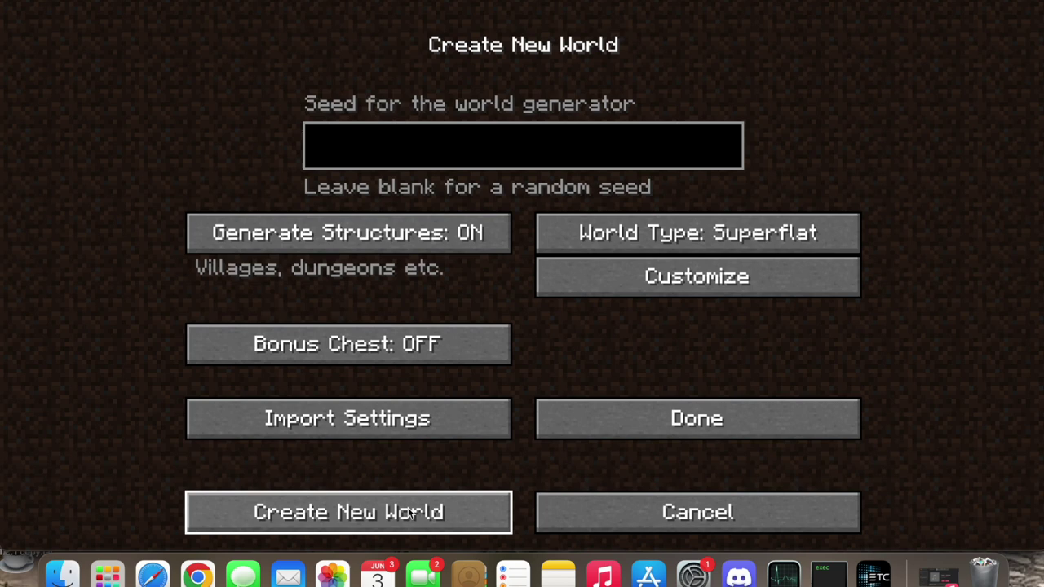
{"action": "left_click", "coordinate": [365, 503]}
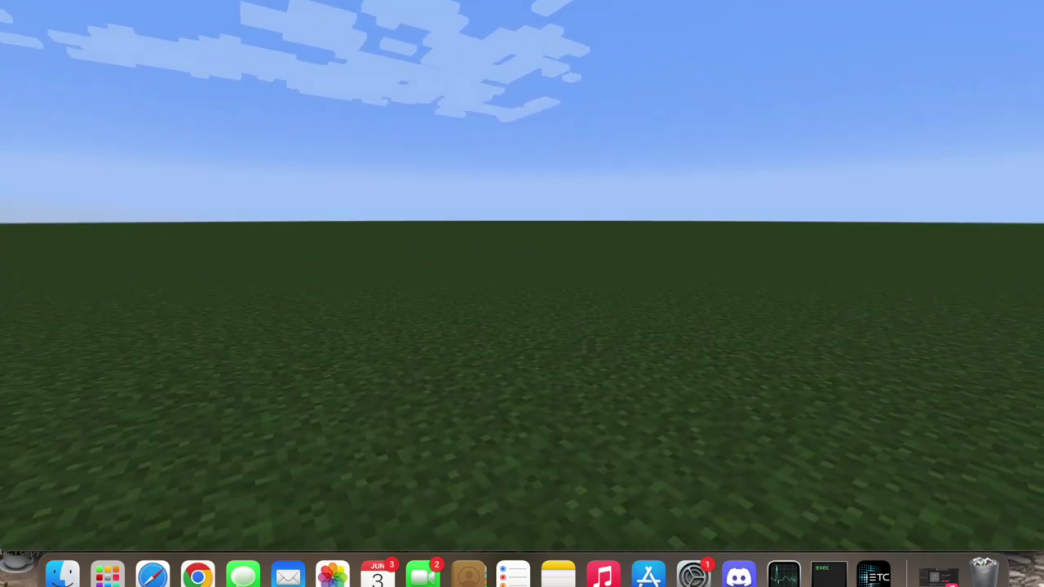
Put the Theatrical Moving Light, Socapex Distro and ArtNet Interface into hotbar slots 1–3.
{"action": "key", "text": "F1"}
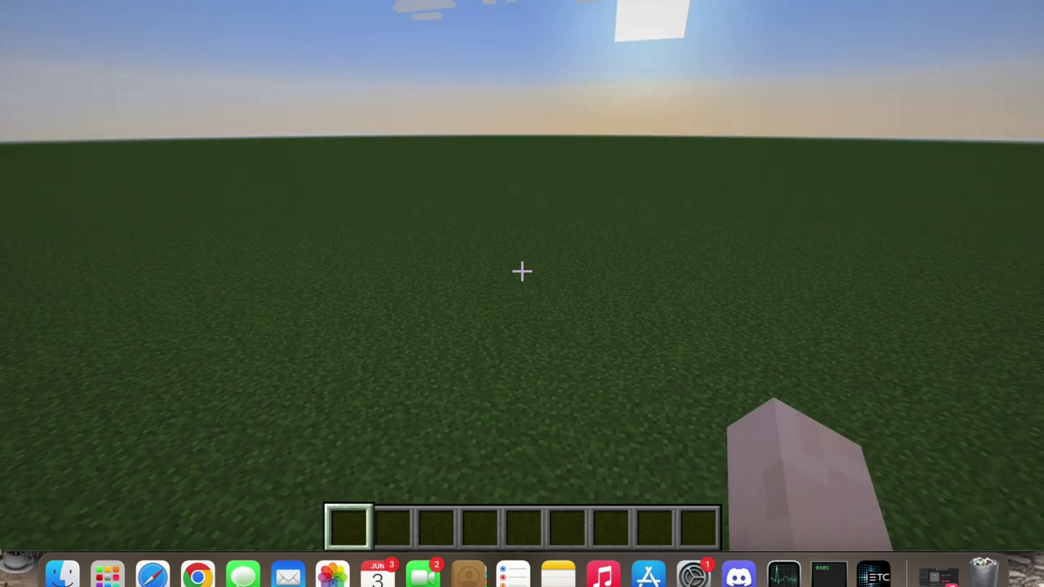
{"action": "key", "text": "e"}
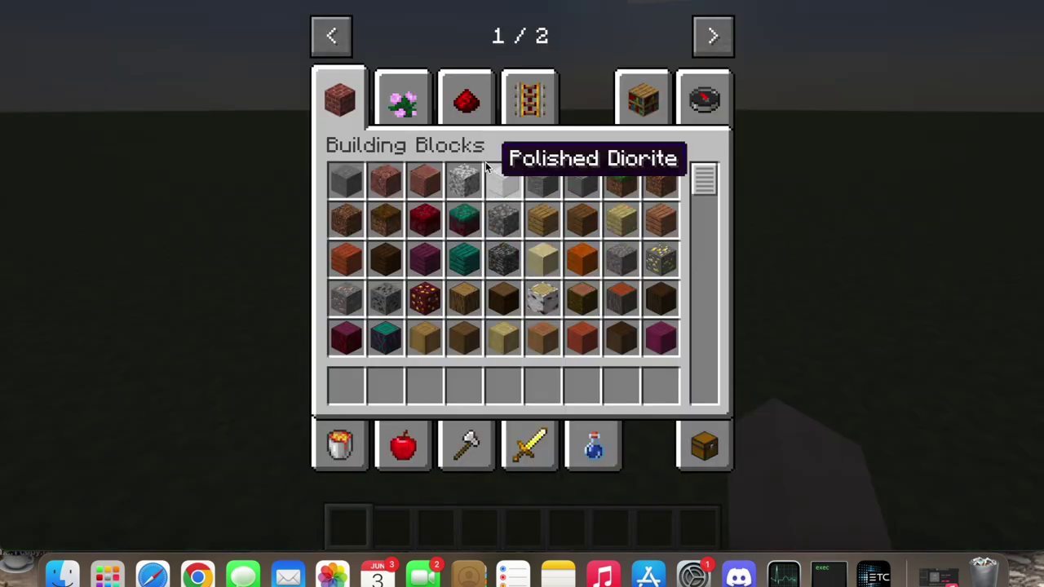
{"action": "left_click", "coordinate": [713, 36]}
{"action": "left_click", "coordinate": [340, 108]}
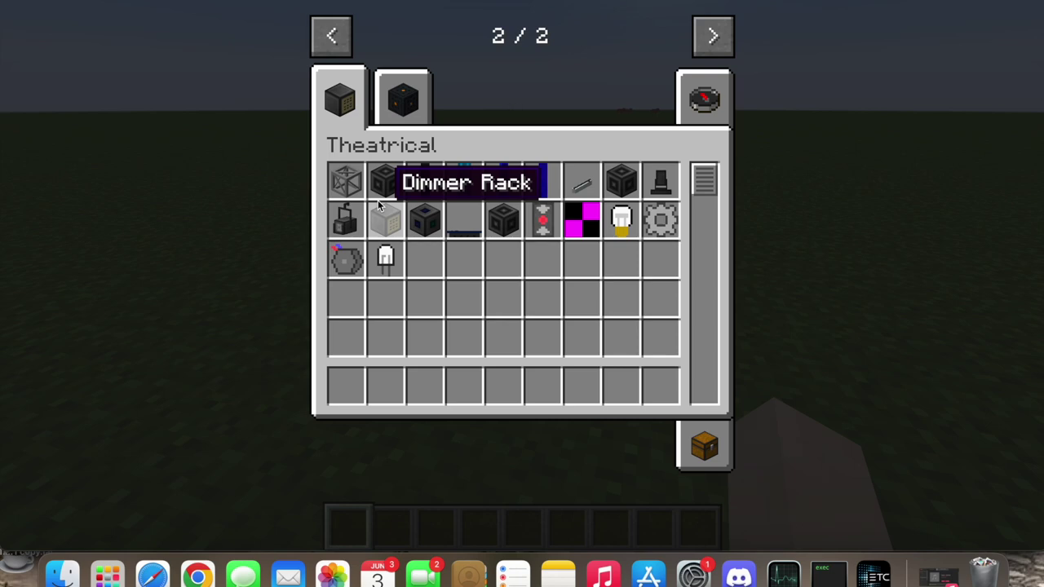
{"action": "left_click", "coordinate": [662, 190]}
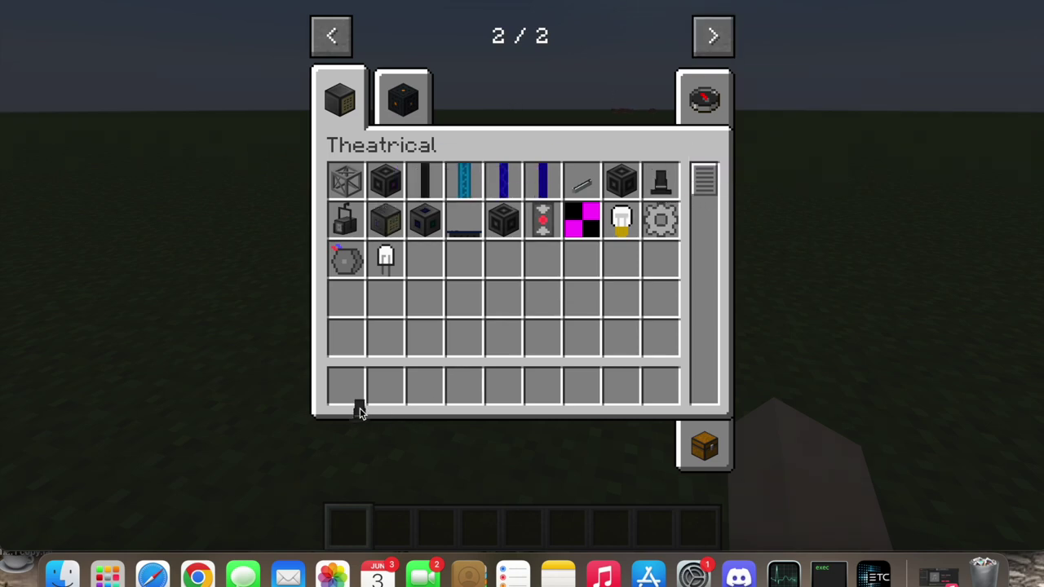
{"action": "left_click", "coordinate": [347, 386]}
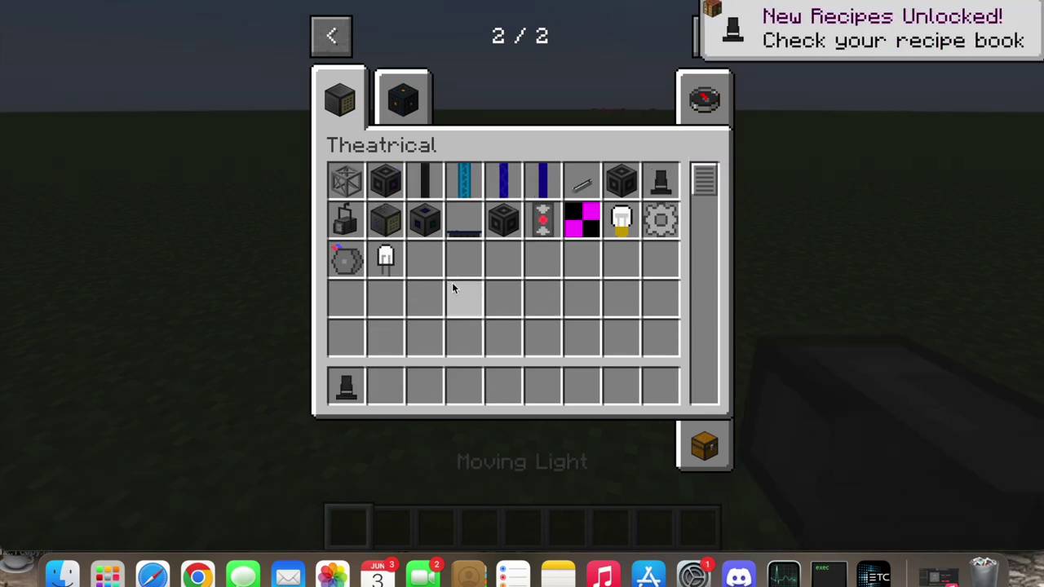
{"action": "left_click", "coordinate": [425, 189]}
{"action": "left_click", "coordinate": [386, 387]}
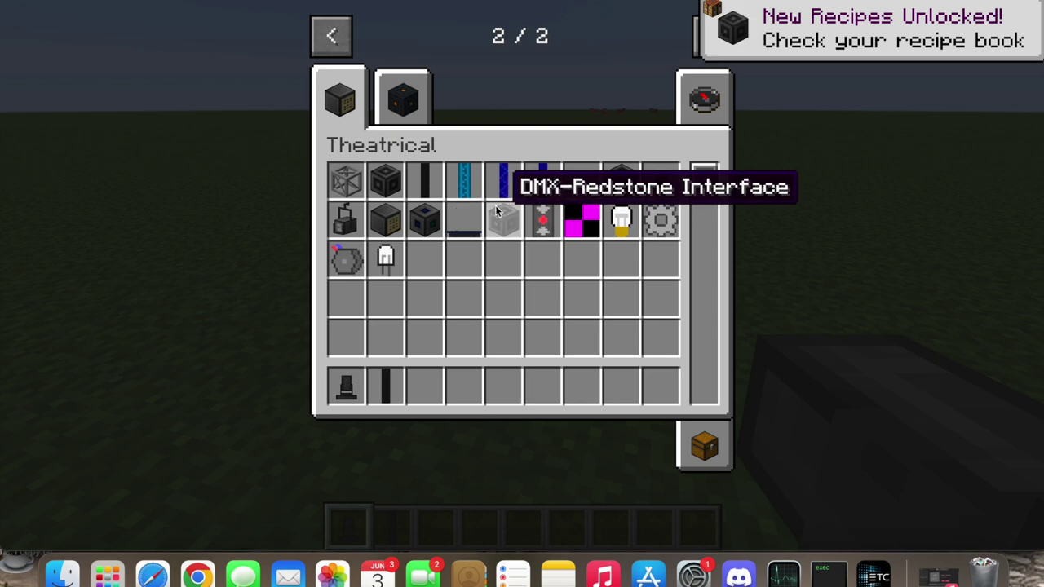
{"action": "left_click", "coordinate": [383, 175]}
{"action": "left_click", "coordinate": [493, 389]}
{"action": "left_click", "coordinate": [492, 389]}
{"action": "left_click", "coordinate": [425, 387]}
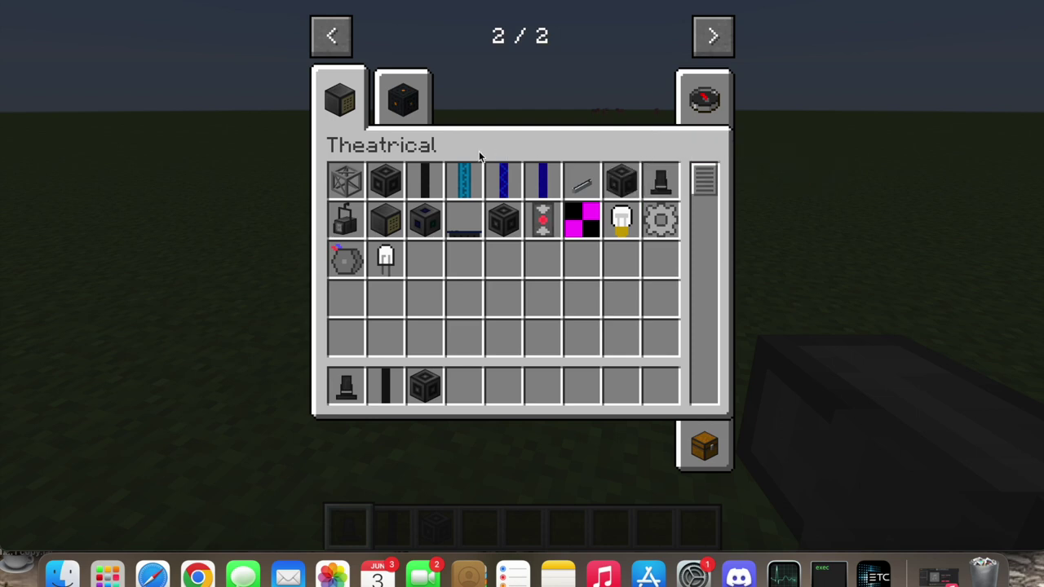
Add the Powah Energy Cell (Creative) to hotbar slot 4.
{"action": "left_click", "coordinate": [403, 98]}
{"action": "left_click", "coordinate": [591, 173]}
{"action": "left_click", "coordinate": [571, 204]}
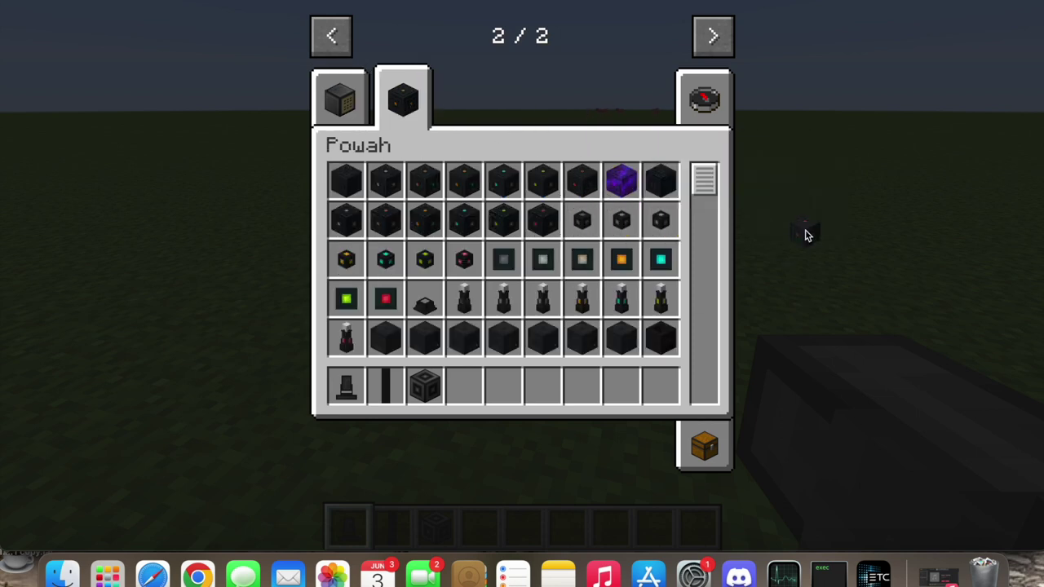
{"action": "left_click", "coordinate": [622, 180]}
{"action": "left_click", "coordinate": [464, 385]}
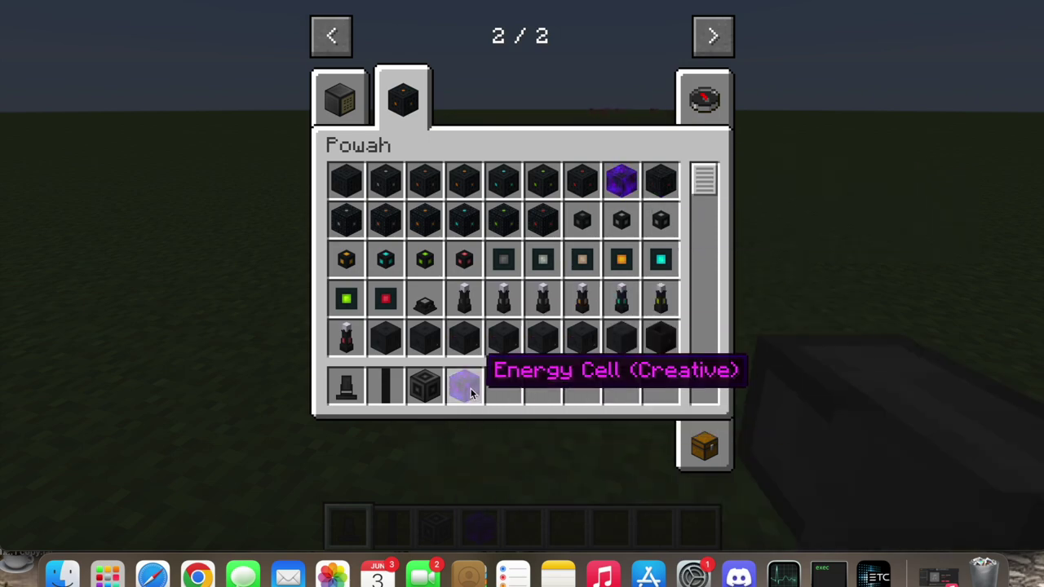
Place three moving lights on the grassland.
{"action": "key", "text": "e"}
{"action": "key", "text": "7"}
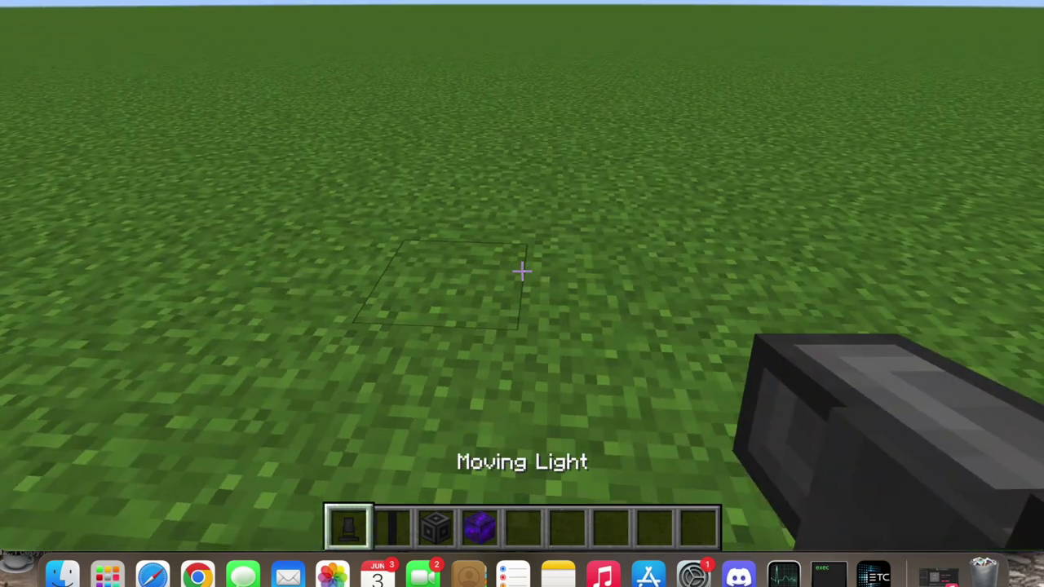
{"action": "right_click", "coordinate": [522, 271]}
{"action": "right_click", "coordinate": [522, 270]}
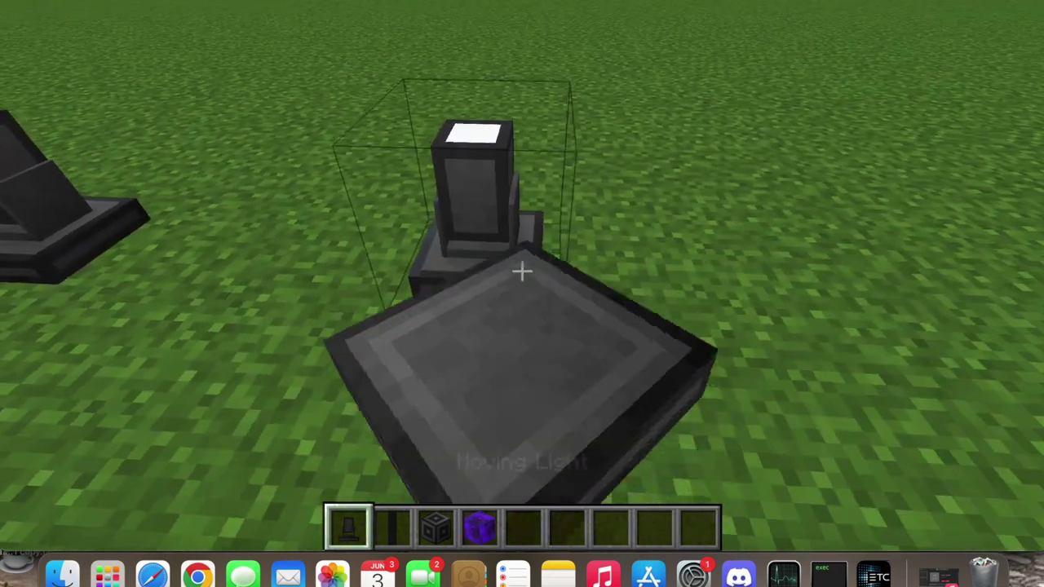
{"action": "key", "text": "s"}
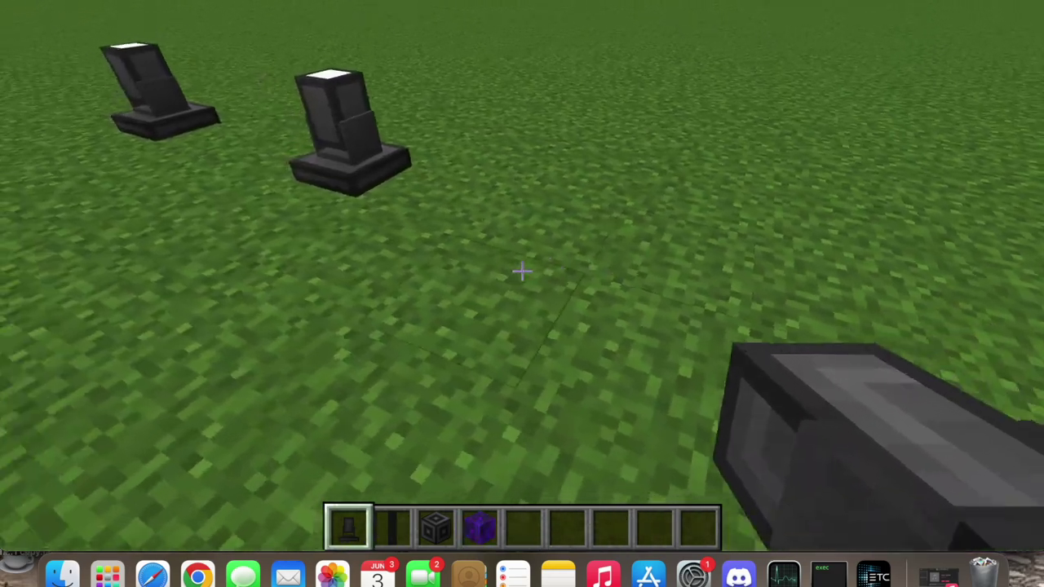
{"action": "key", "text": "w"}
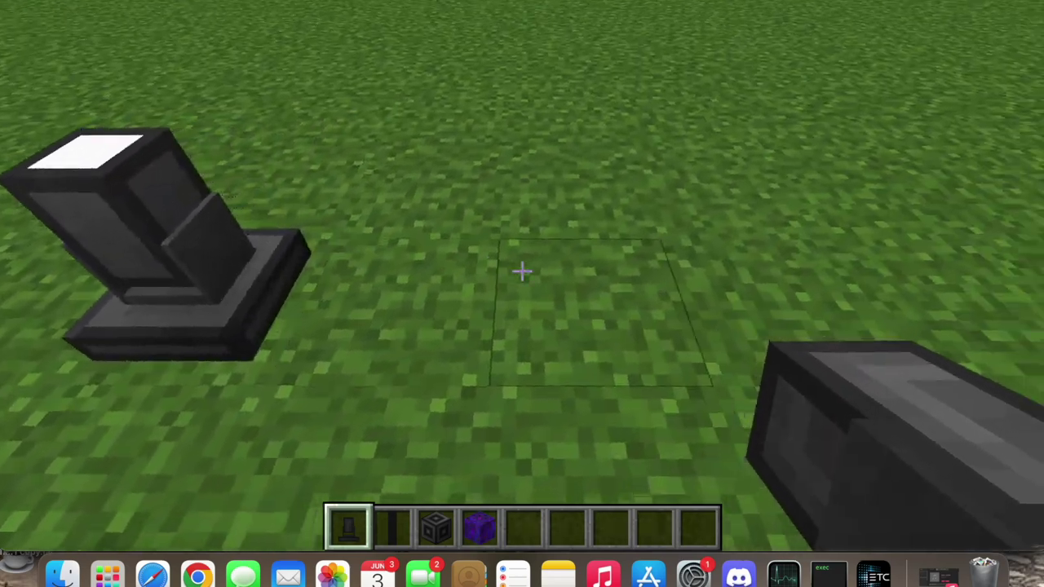
{"action": "right_click", "coordinate": [522, 270]}
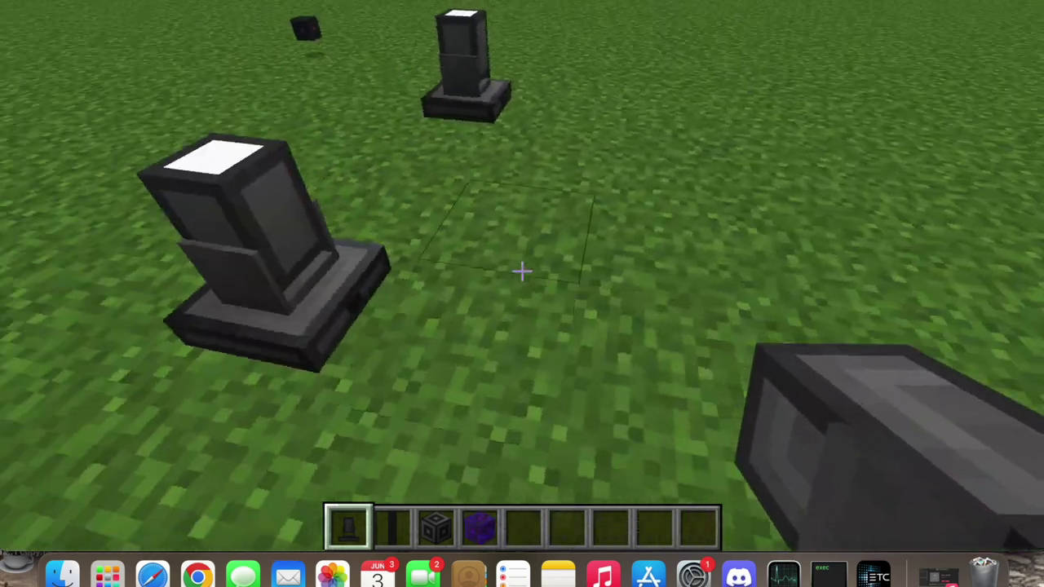
Set the creative Energy Cell beside the lights and lay the DMX cable run.
{"action": "key", "text": "4"}
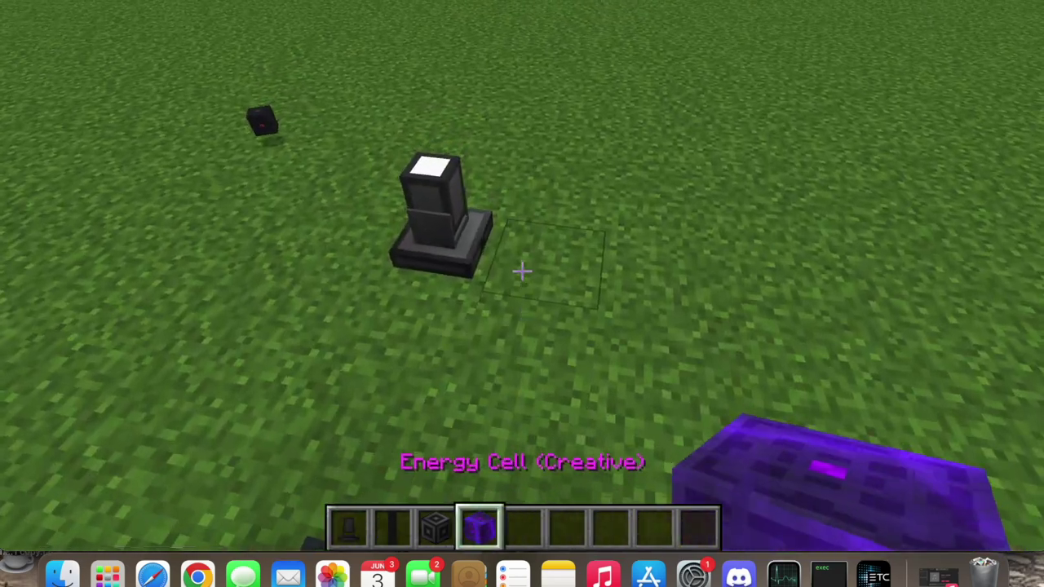
{"action": "right_click", "coordinate": [522, 271]}
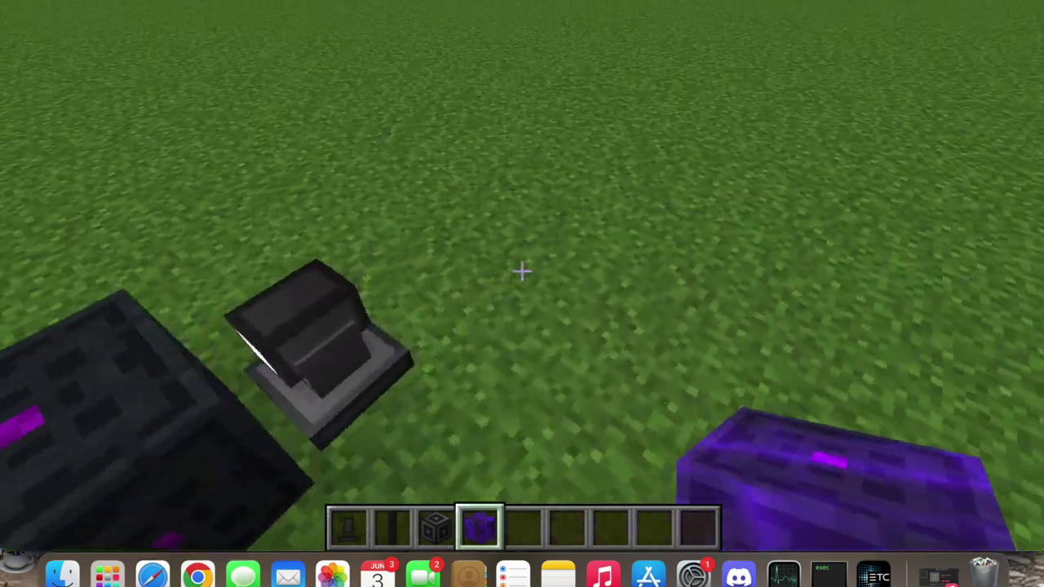
{"action": "key", "text": "1"}
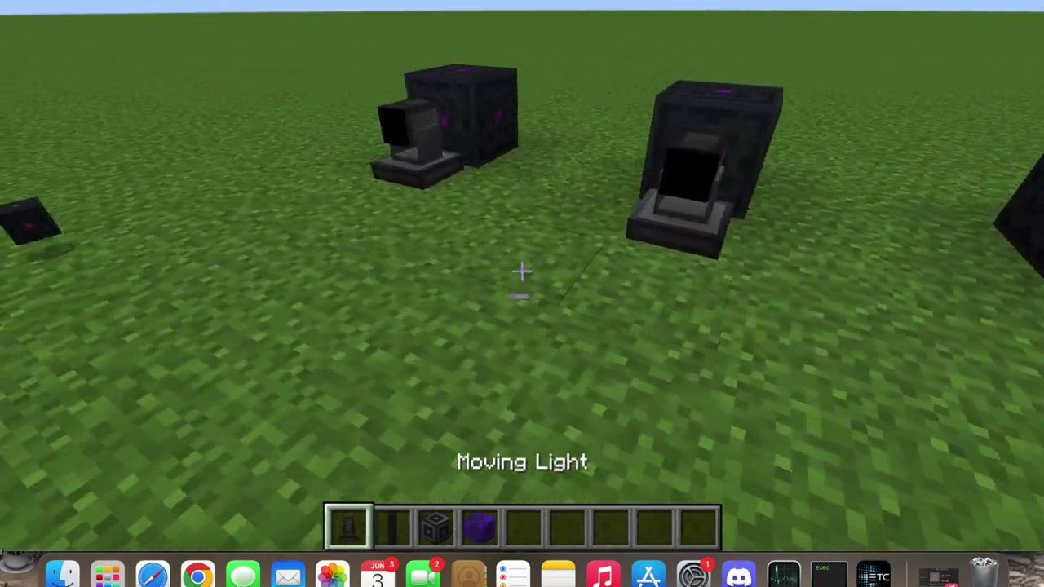
{"action": "key", "text": "2"}
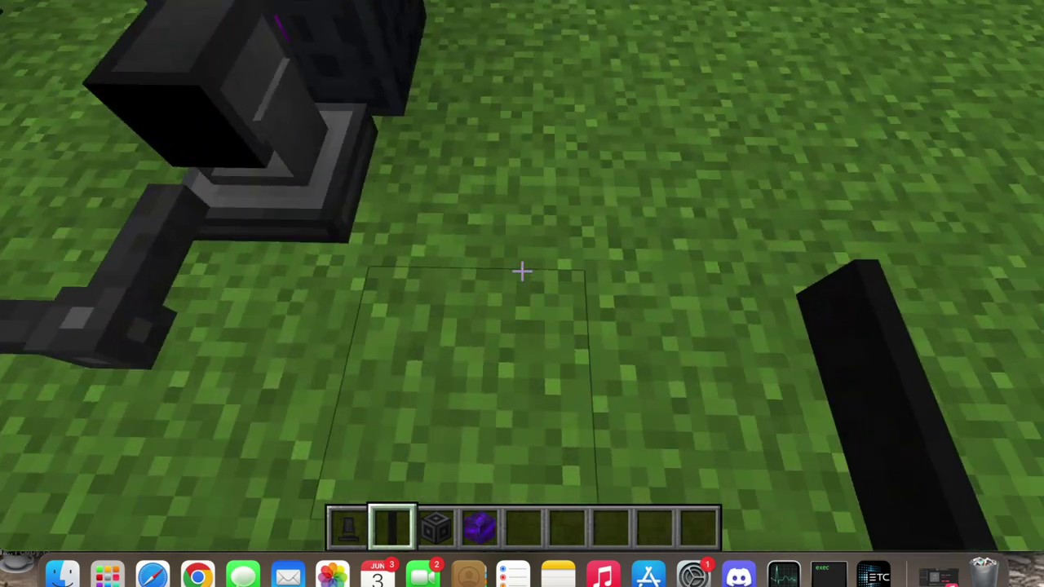
{"action": "key", "text": "8"}
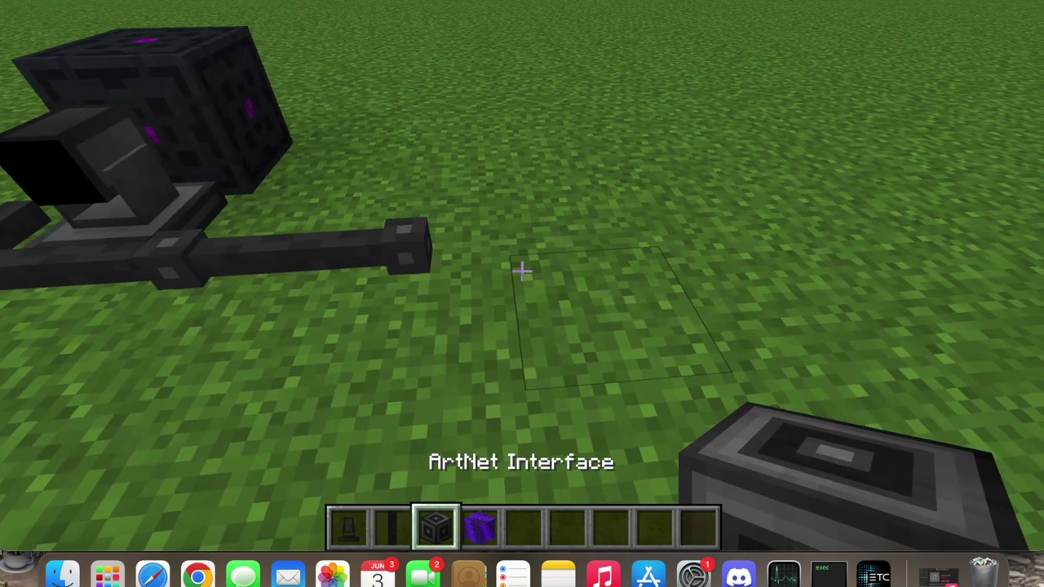
Place the ArtNet Interface and save it on universe 0 at IP 127.0.0.1.
{"action": "right_click", "coordinate": [522, 273]}
{"action": "right_click", "coordinate": [522, 273]}
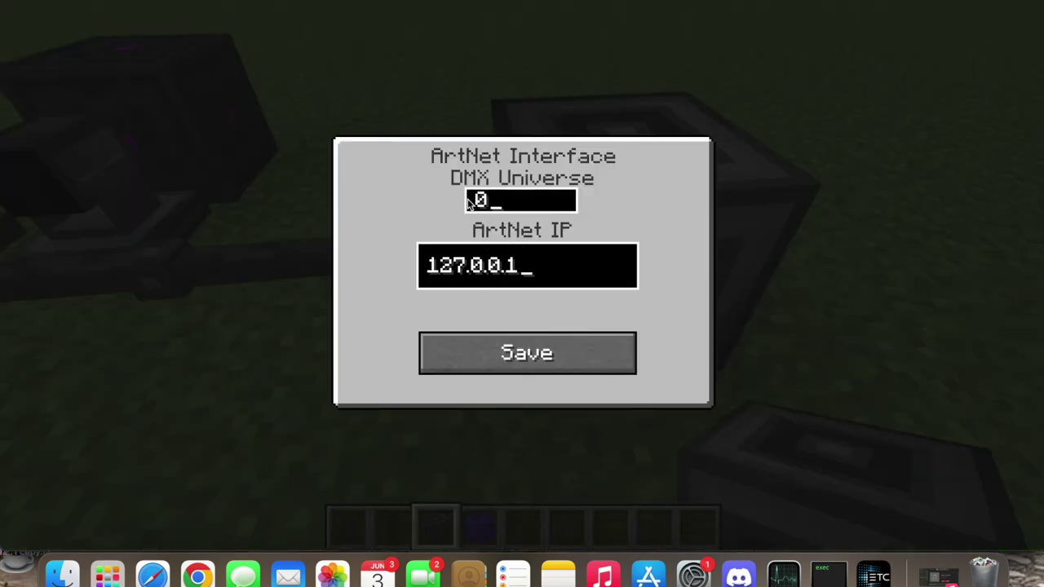
{"action": "left_click", "coordinate": [523, 339]}
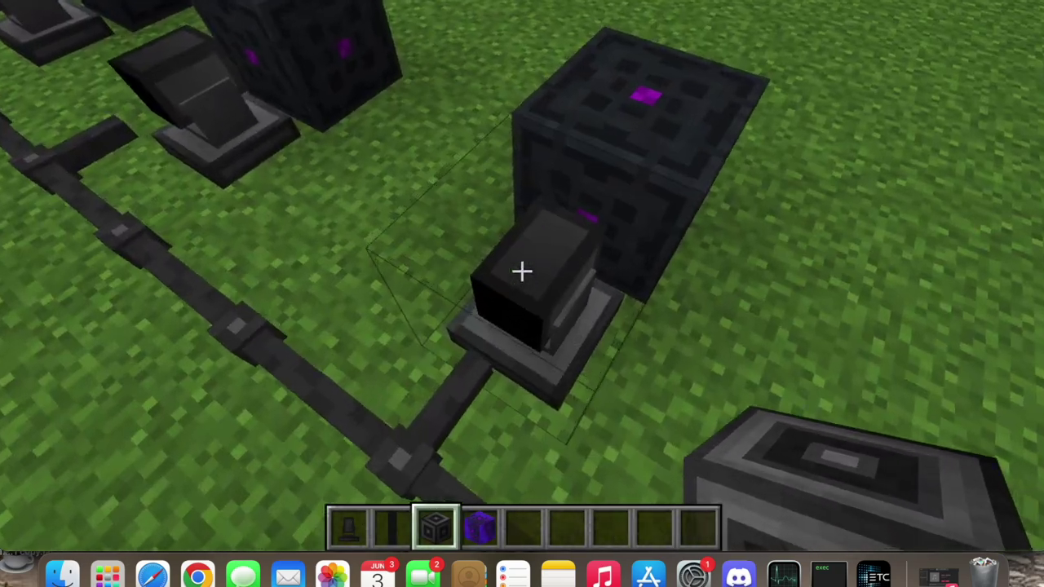
Give the first moving light DMX start address 7.
{"action": "right_click", "coordinate": [522, 273]}
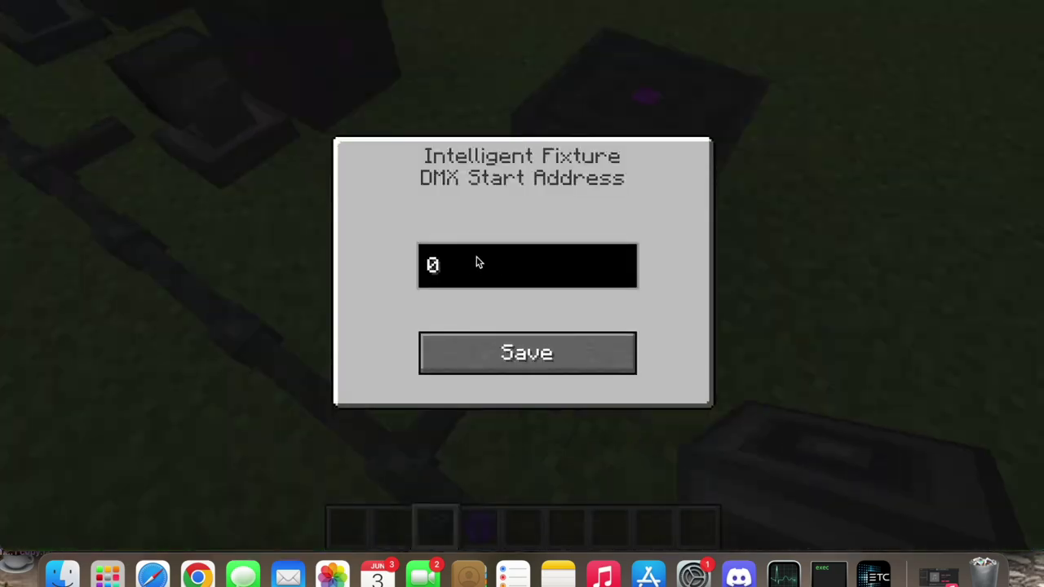
{"action": "left_click", "coordinate": [517, 349]}
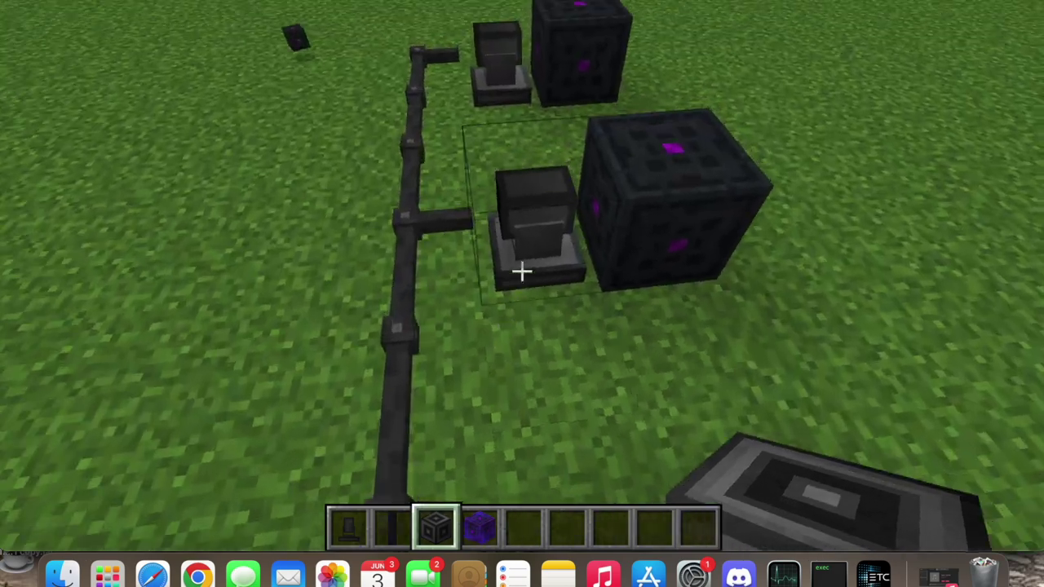
{"action": "right_click", "coordinate": [522, 272]}
{"action": "left_click", "coordinate": [509, 261]}
{"action": "key", "text": "BackSpace"}
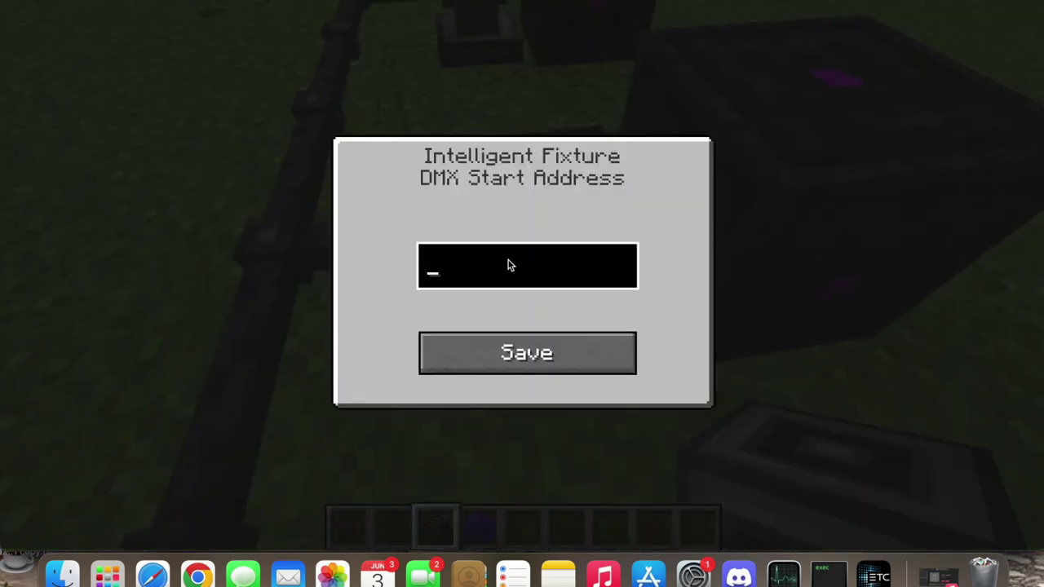
{"action": "type", "text": "7"}
{"action": "left_click", "coordinate": [582, 343]}
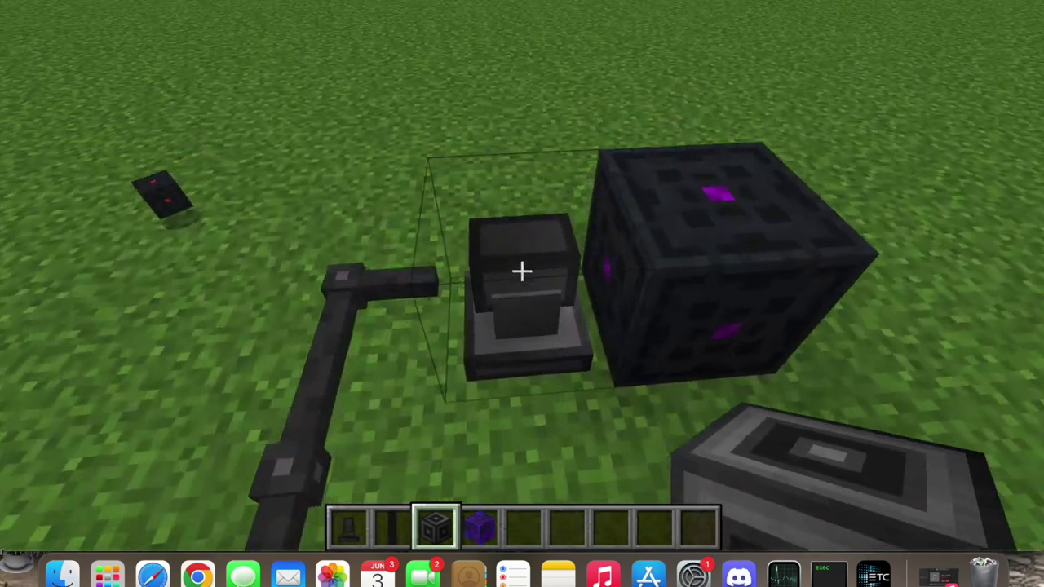
Give the next moving light DMX start address 14.
{"action": "right_click", "coordinate": [522, 272]}
{"action": "key", "text": "BackSpace"}
{"action": "type", "text": "14"}
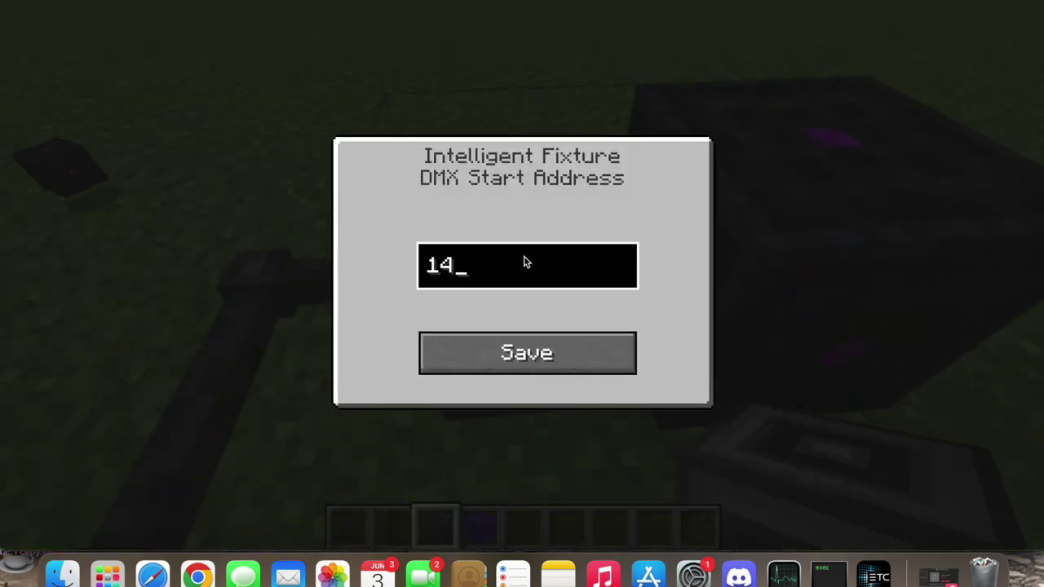
{"action": "left_click", "coordinate": [523, 342]}
{"action": "key", "text": "s"}
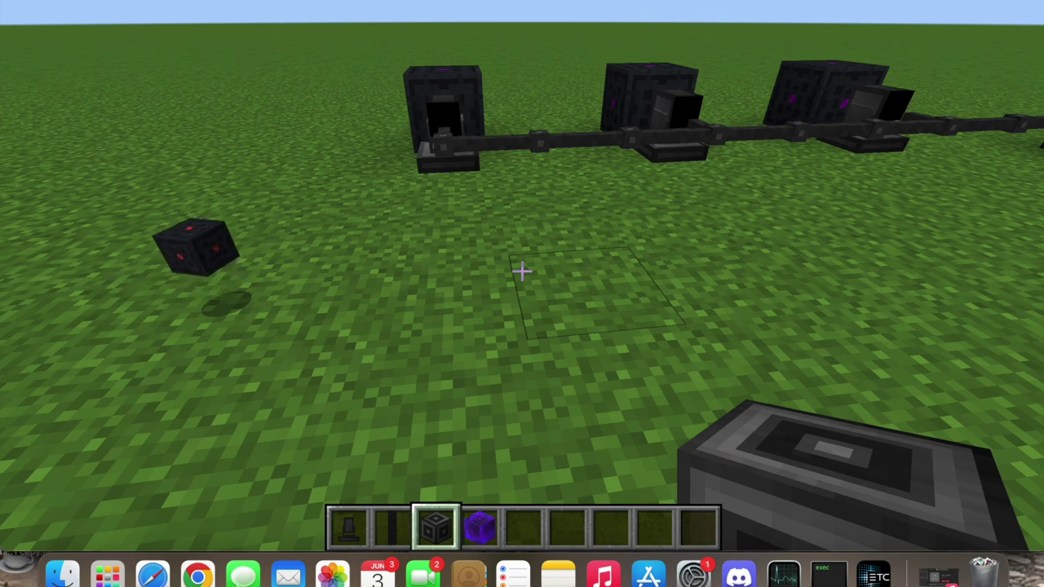
Walk along the cabled lights and interface to inspect them, then pause on the Game Menu.
{"action": "key", "text": "w"}
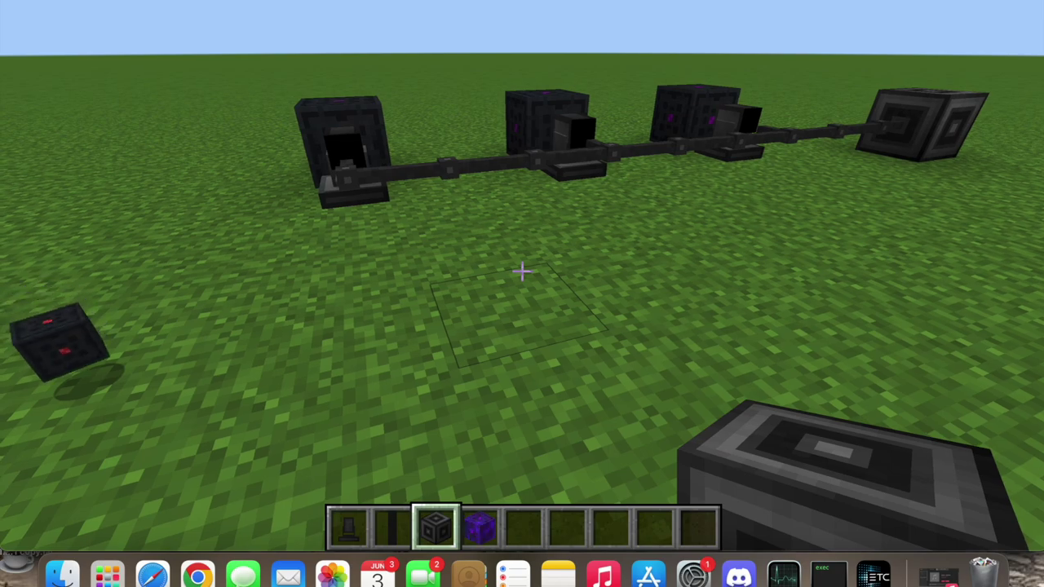
{"action": "key", "text": "s"}
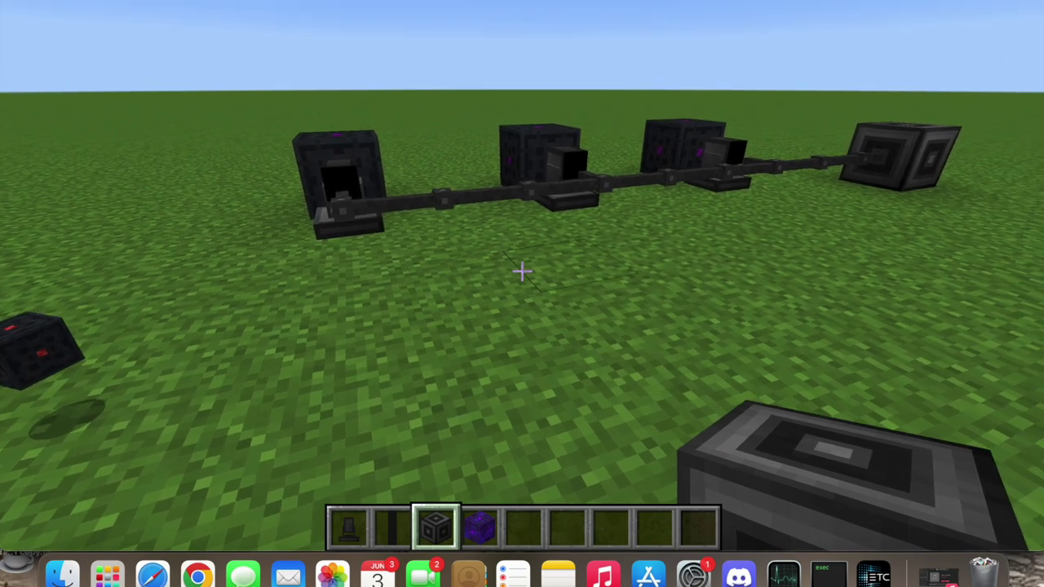
{"action": "key", "text": "w"}
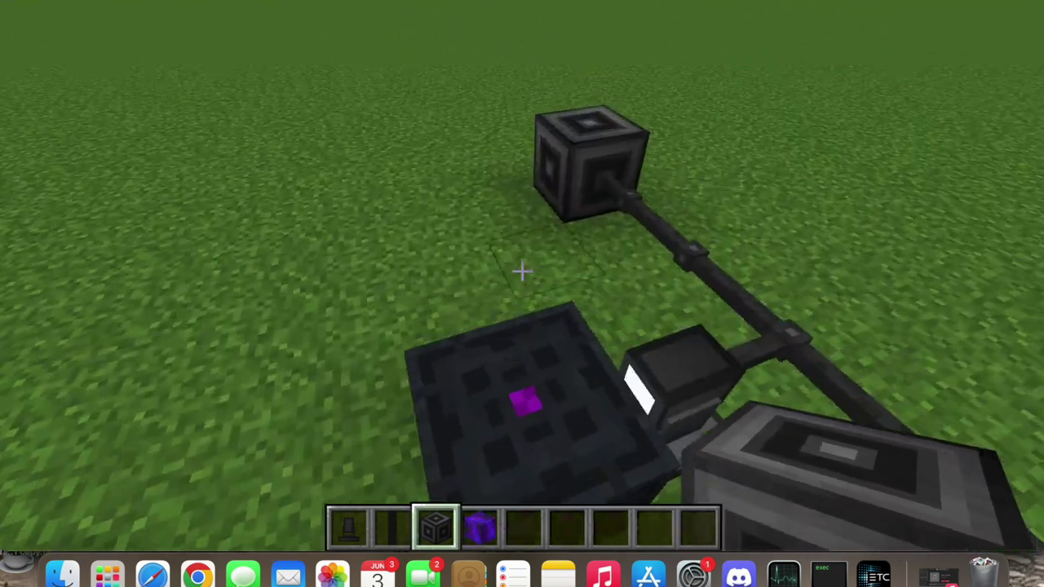
{"action": "key", "text": "s"}
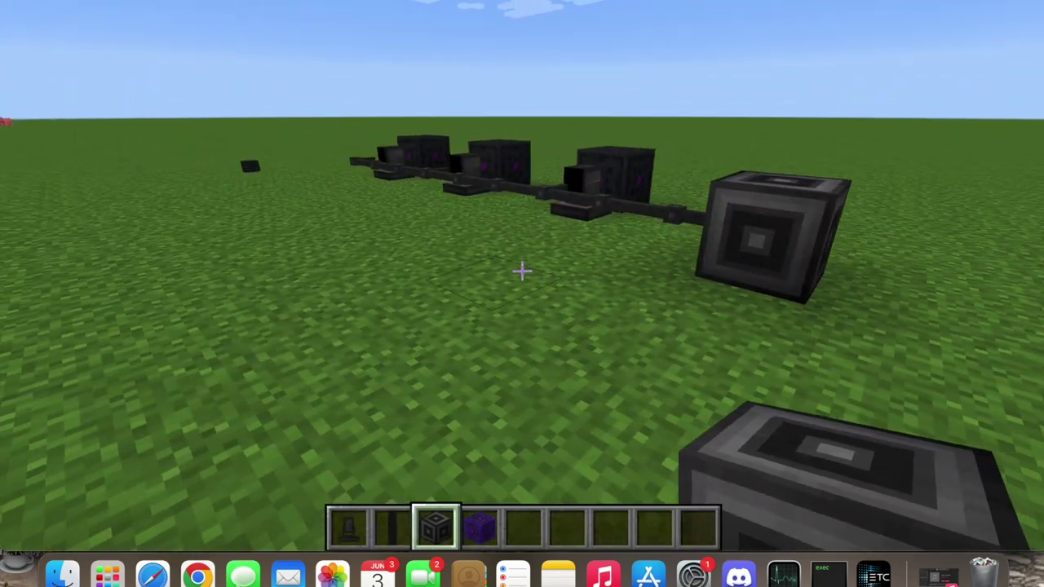
{"action": "key", "text": "Escape"}
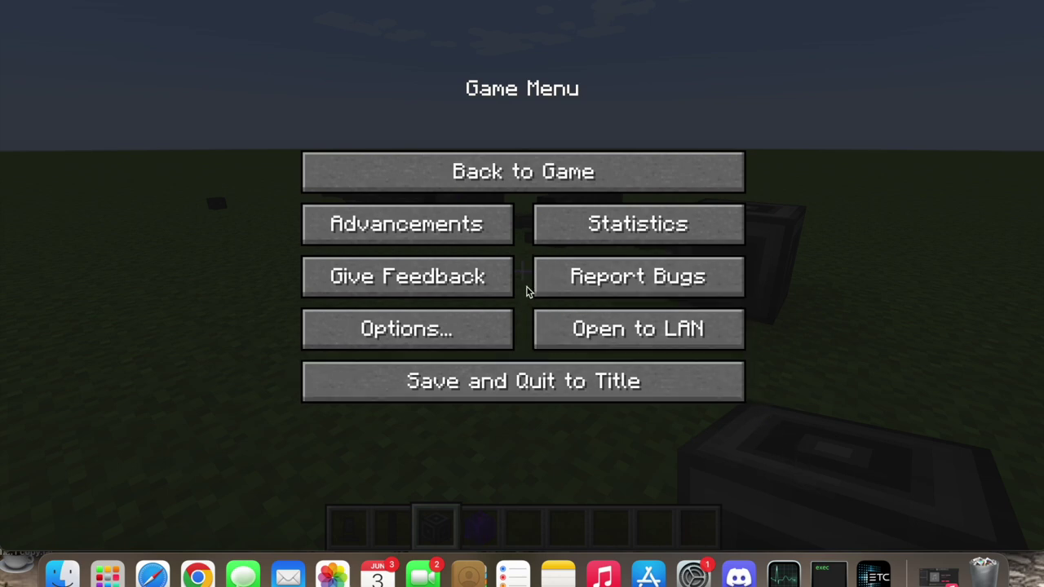
Resume the game, bring ETCnomad Shell to the front and open its Settings.
{"action": "left_click", "coordinate": [526, 175]}
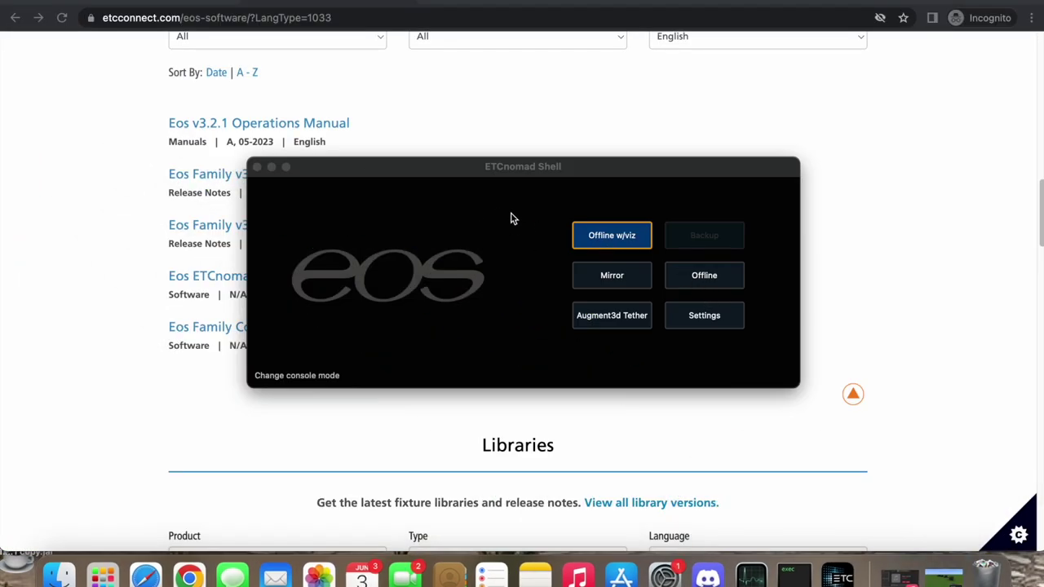
{"action": "left_click", "coordinate": [526, 188]}
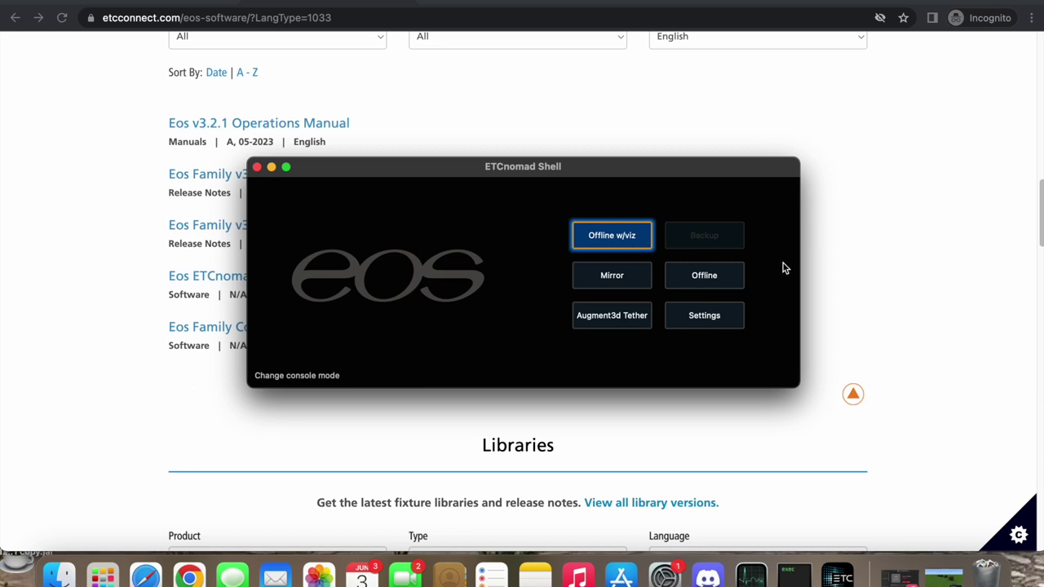
{"action": "left_click", "coordinate": [708, 320]}
Confirm ArtNet output is on with Directed Broadcast and ArtNet Start 0, sACN off, then accept.
{"action": "left_click", "coordinate": [806, 179]}
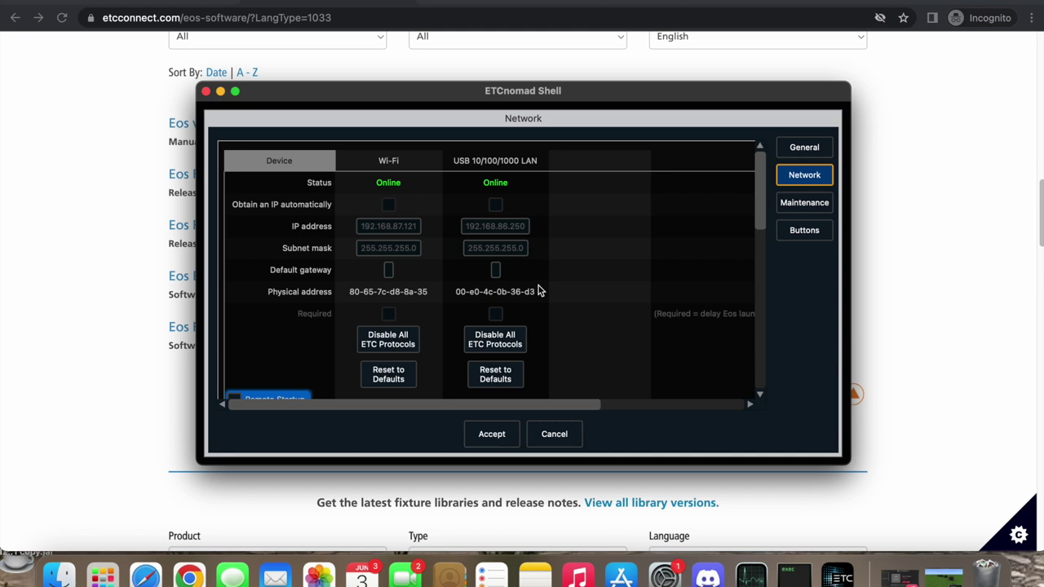
{"action": "scroll", "coordinate": [538, 291], "scroll_direction": "down", "scroll_amount": 8}
{"action": "scroll", "coordinate": [543, 283], "scroll_direction": "up", "scroll_amount": 10}
{"action": "scroll", "coordinate": [477, 197], "scroll_direction": "down", "scroll_amount": 2}
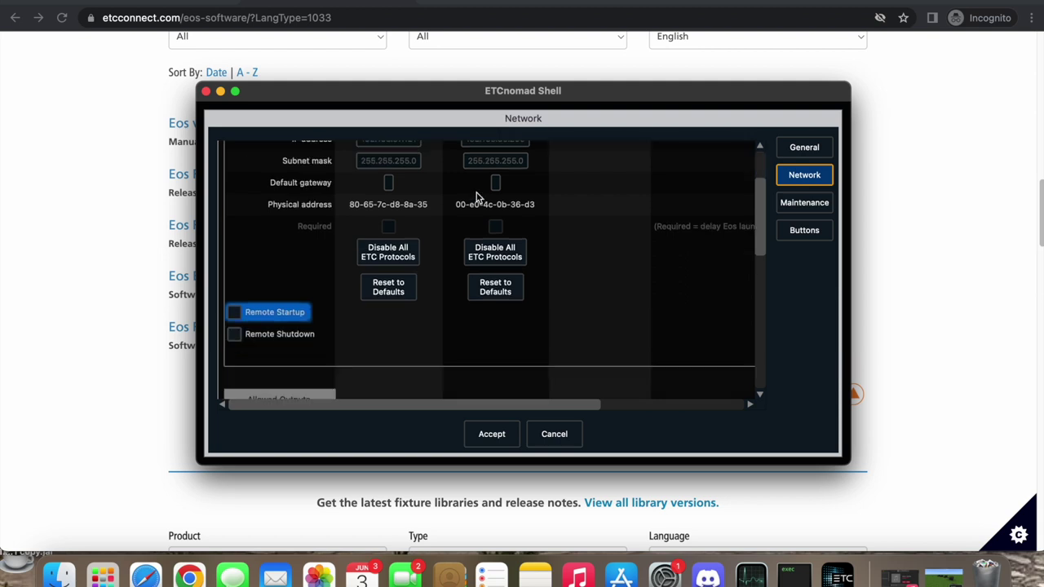
{"action": "scroll", "coordinate": [477, 197], "scroll_direction": "down", "scroll_amount": 1}
{"action": "scroll", "coordinate": [478, 191], "scroll_direction": "up", "scroll_amount": 3}
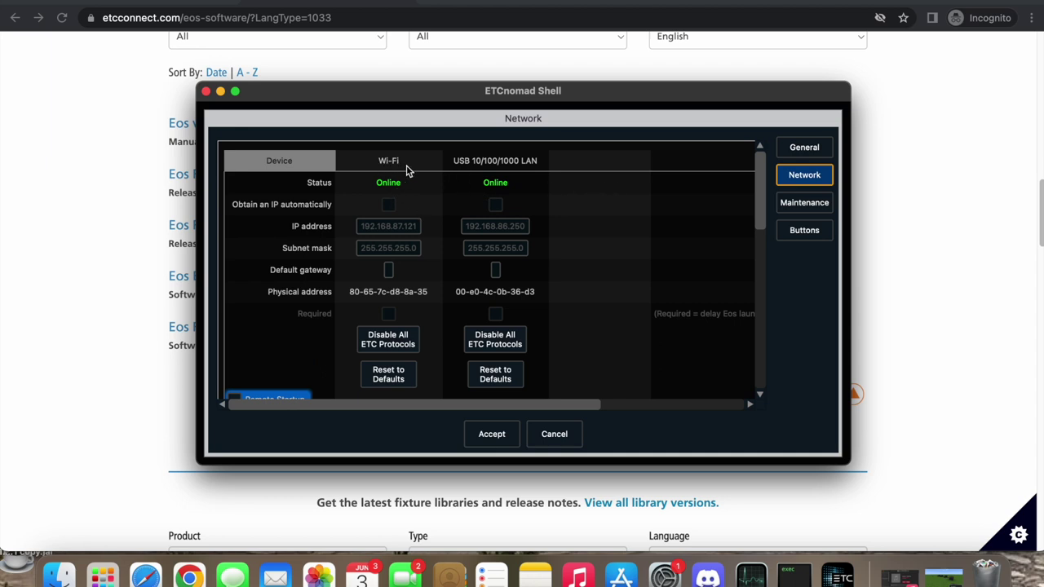
{"action": "scroll", "coordinate": [392, 273], "scroll_direction": "down", "scroll_amount": 9}
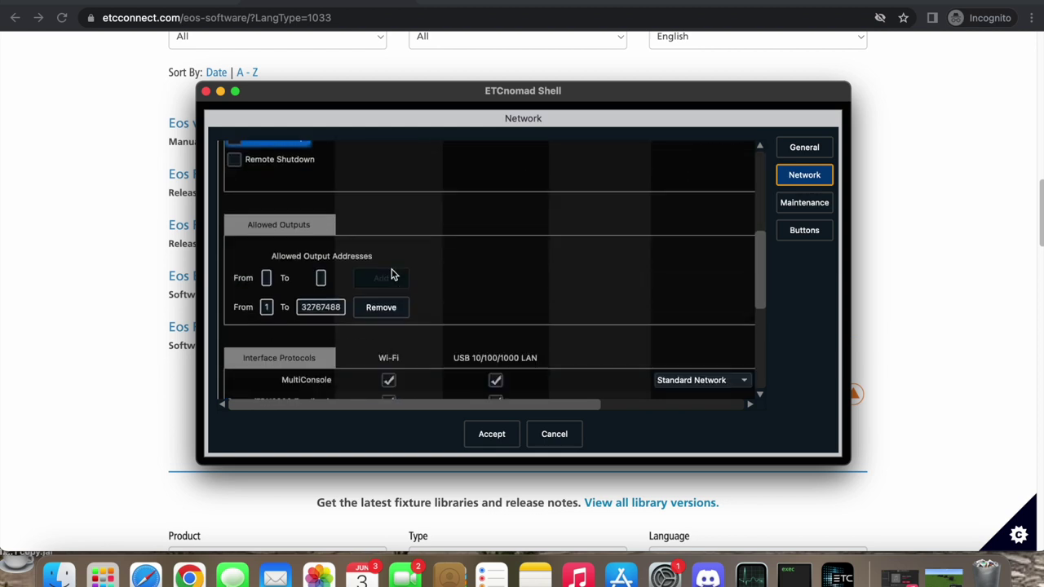
{"action": "scroll", "coordinate": [425, 287], "scroll_direction": "down", "scroll_amount": 3}
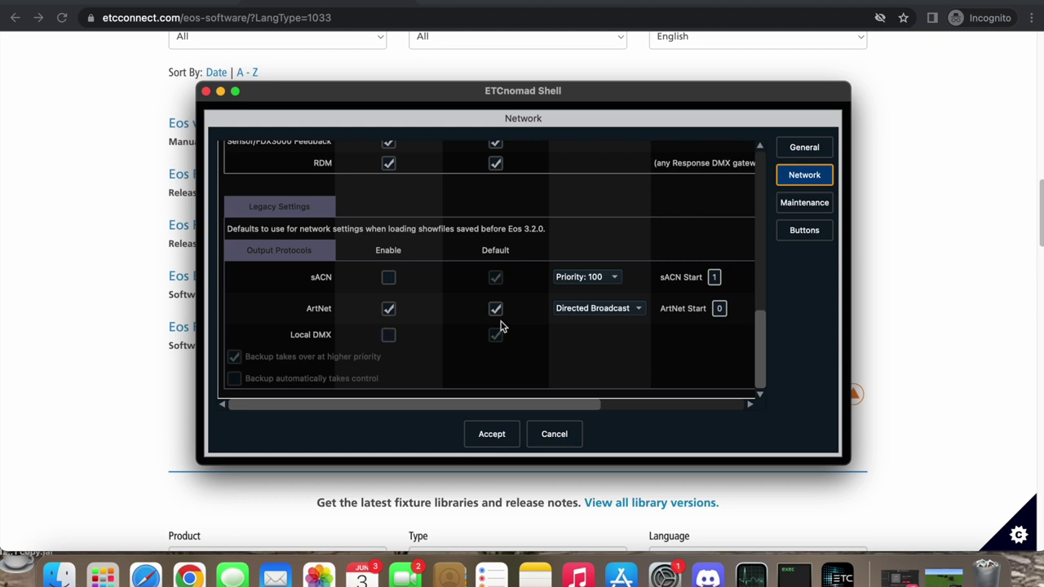
{"action": "scroll", "coordinate": [693, 219], "scroll_direction": "up", "scroll_amount": 10}
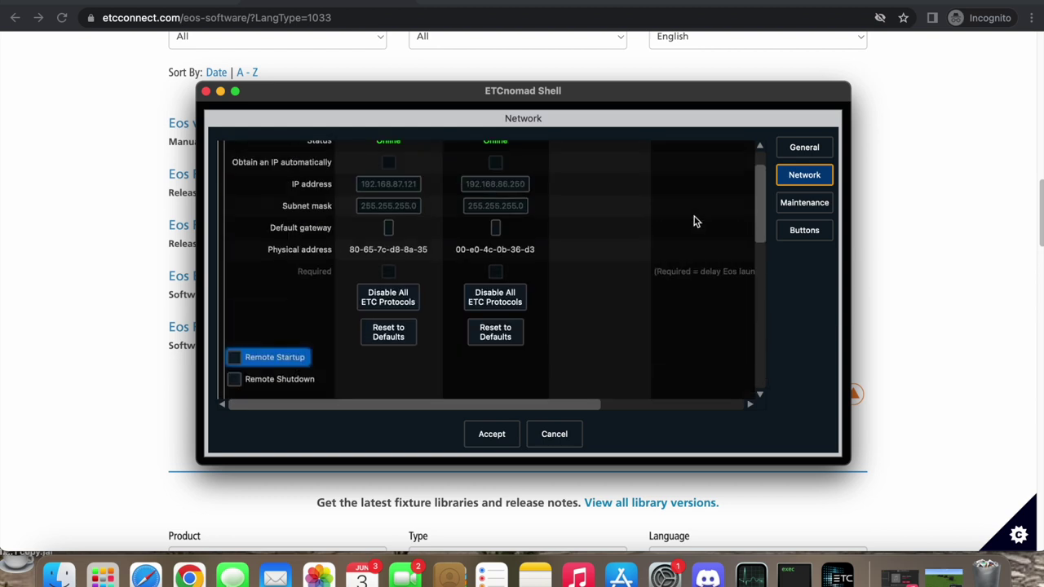
{"action": "left_click", "coordinate": [487, 434]}
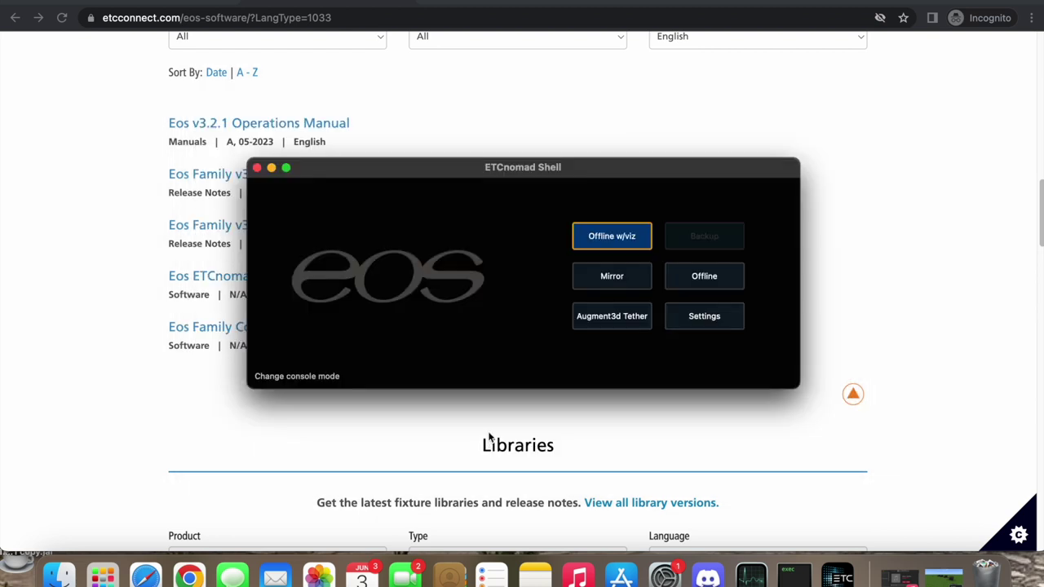
Start Eos in Offline w/viz mode, accepting the Visualizer Output Only warning.
{"action": "left_click", "coordinate": [608, 238]}
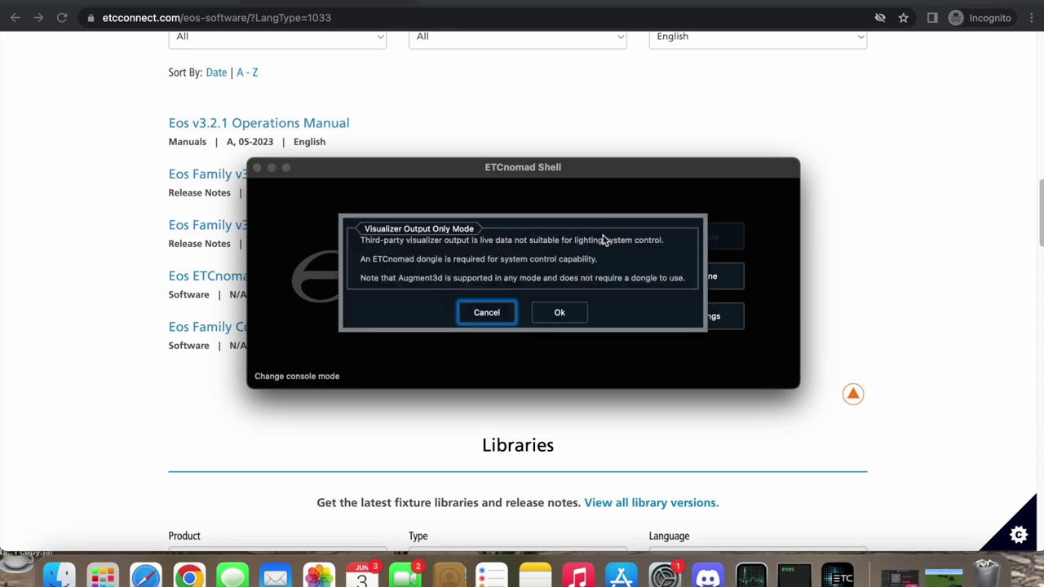
{"action": "left_click", "coordinate": [560, 314]}
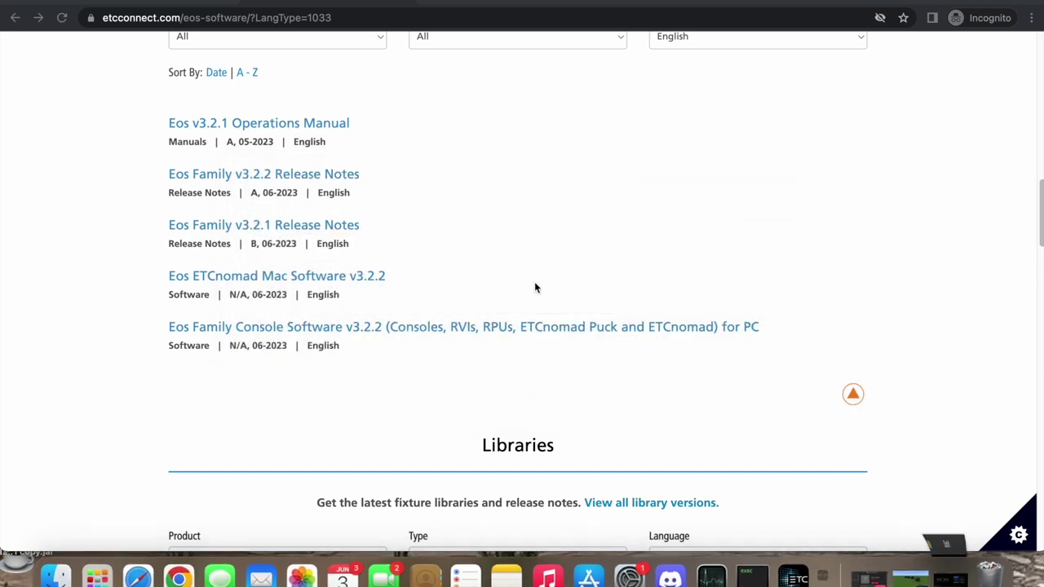